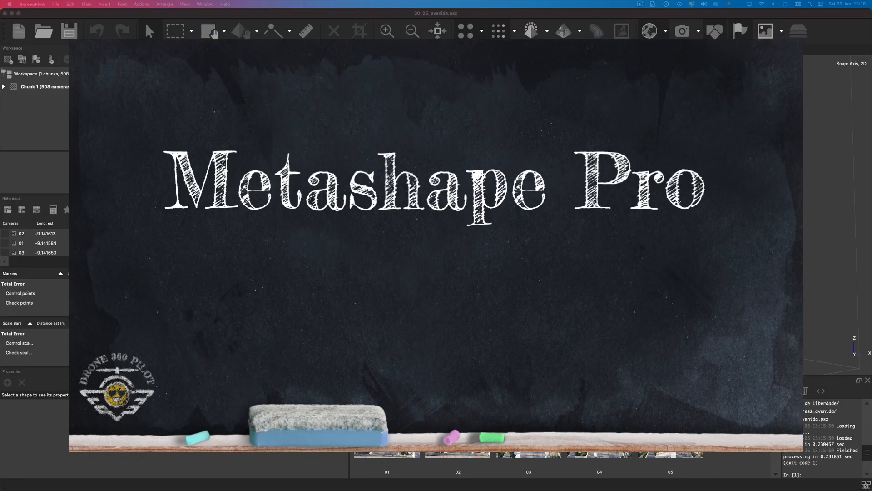
# Open the program preferences and review the GPU and Network settings
pyautogui.click(79, 16)
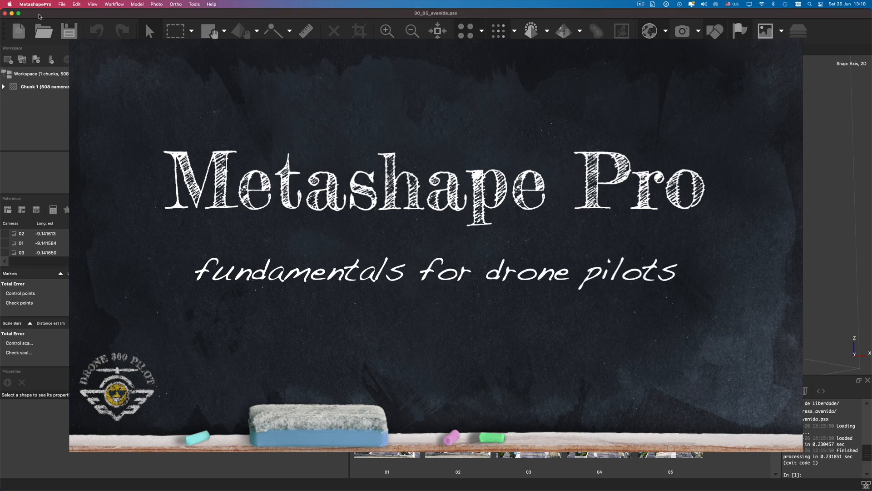
pyautogui.click(35, 4)
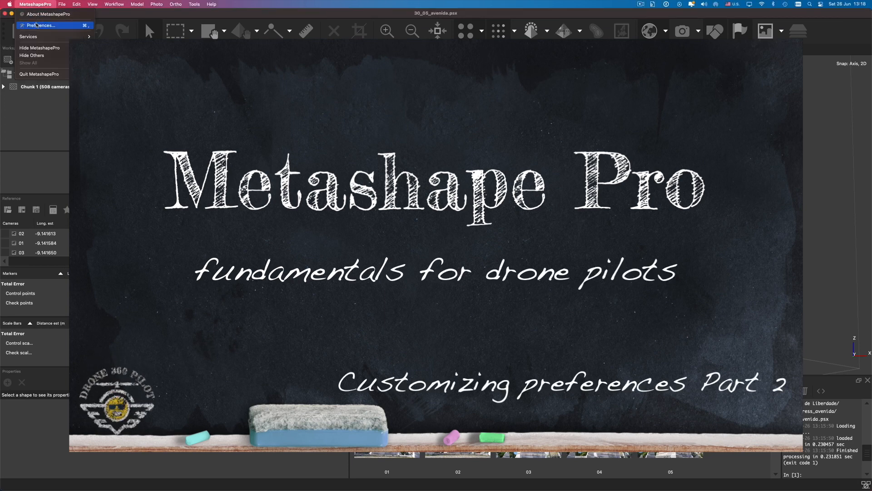
pyautogui.click(38, 25)
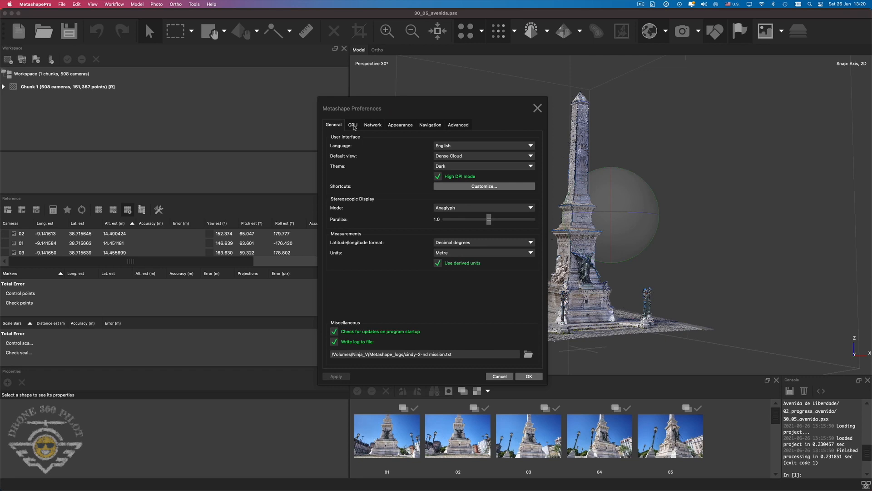
pyautogui.click(353, 126)
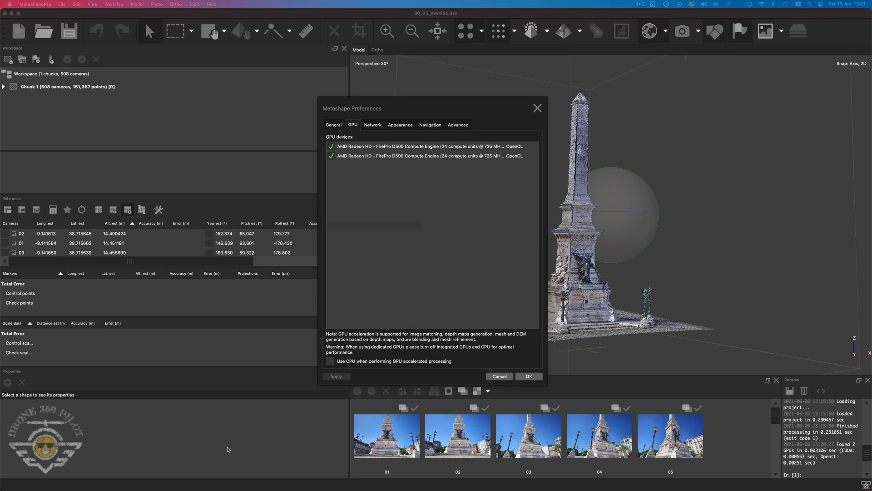
pyautogui.click(373, 124)
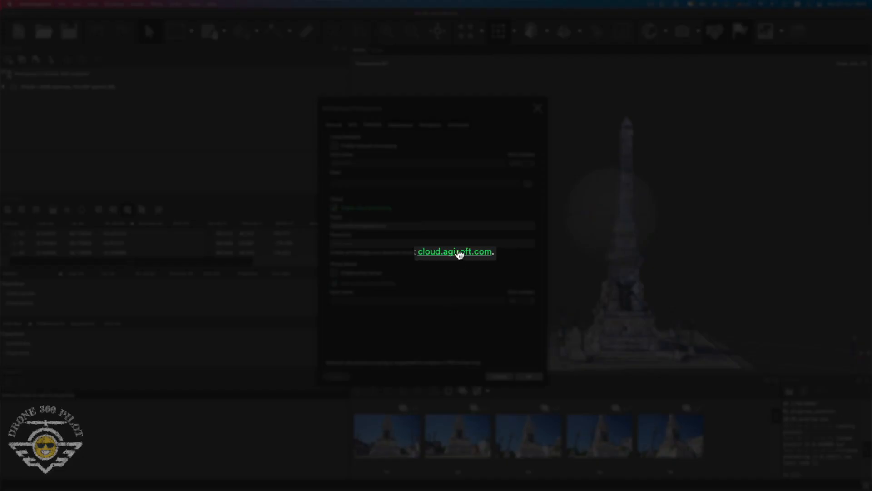
# Follow the cloud.agisoft.com link to the account creation page and review the Commercial Plan's storage and processing-hour options
pyautogui.click(457, 252)
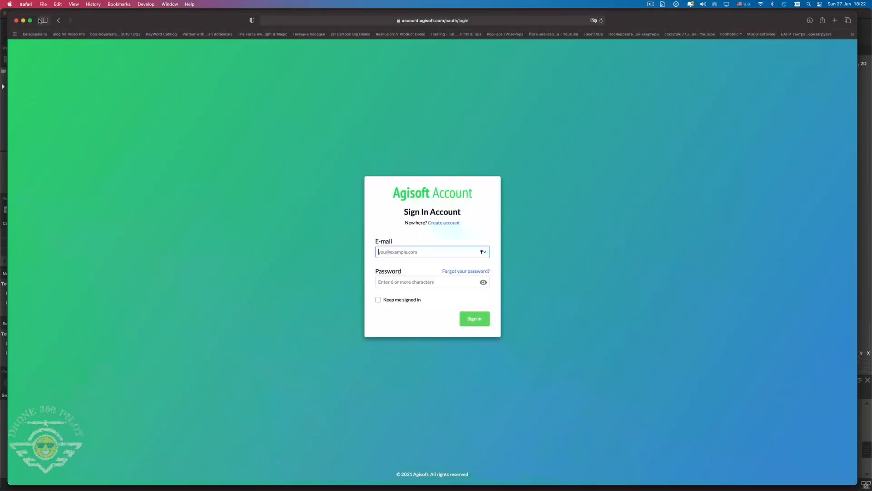
pyautogui.click(452, 223)
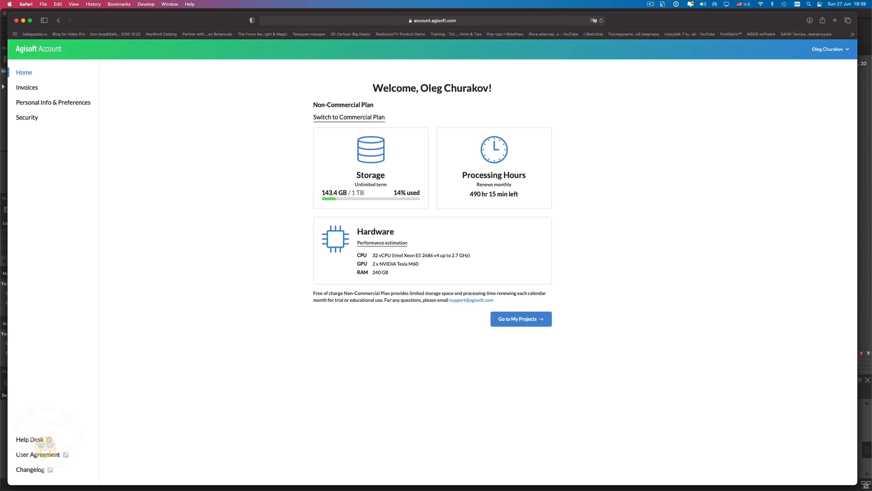
pyautogui.click(343, 118)
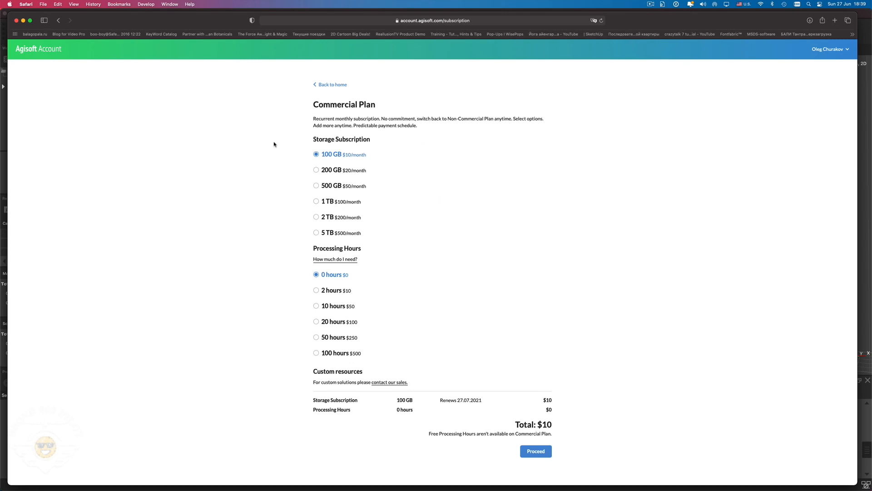
pyautogui.click(336, 85)
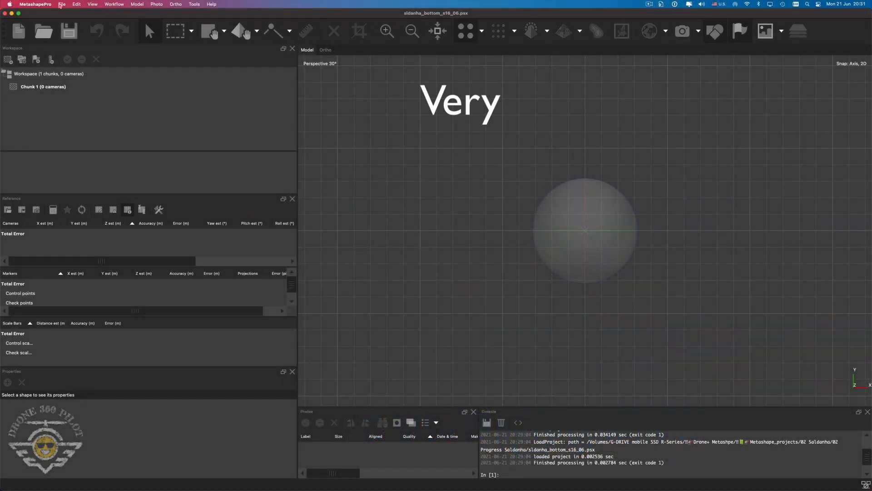
# Add the photo folder to Chunk 1, importing all images as single cameras
pyautogui.click(60, 4)
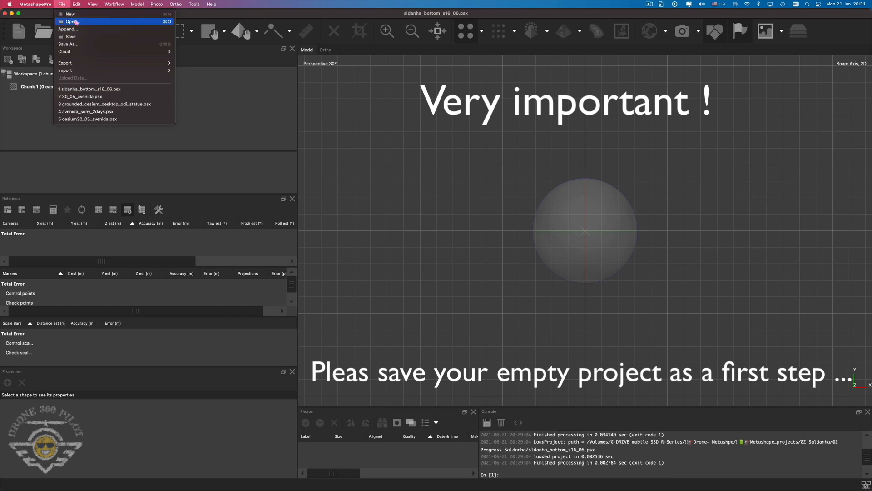
pyautogui.moveTo(114, 4)
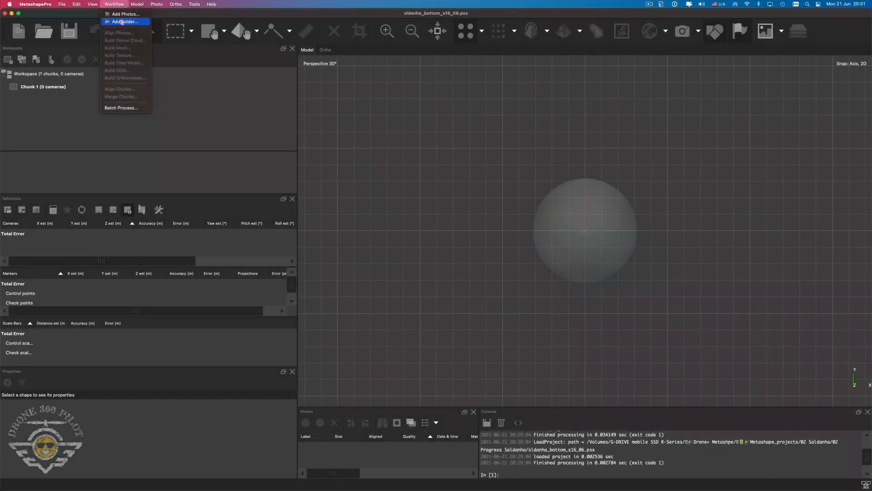
pyautogui.click(122, 21)
pyautogui.click(707, 338)
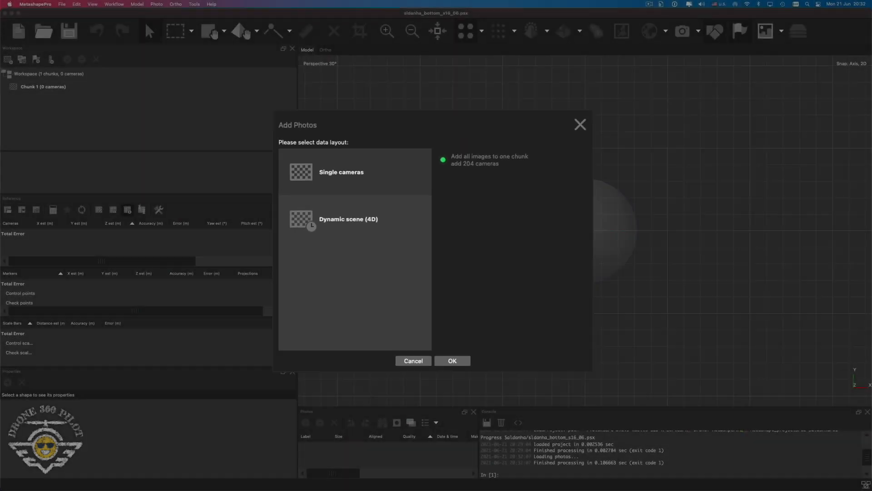
pyautogui.click(453, 361)
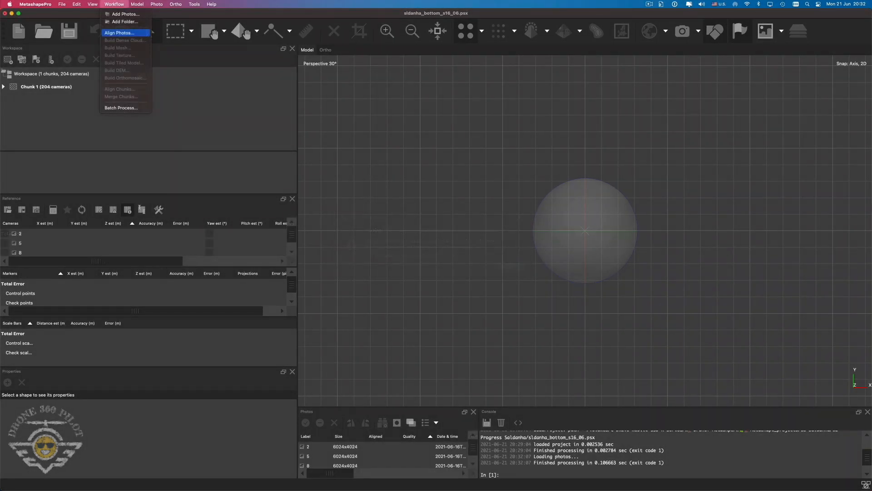
# Align the photos in the cloud with High accuracy, generic preselection and Sequential reference preselection, publishing the results
pyautogui.press('Return')
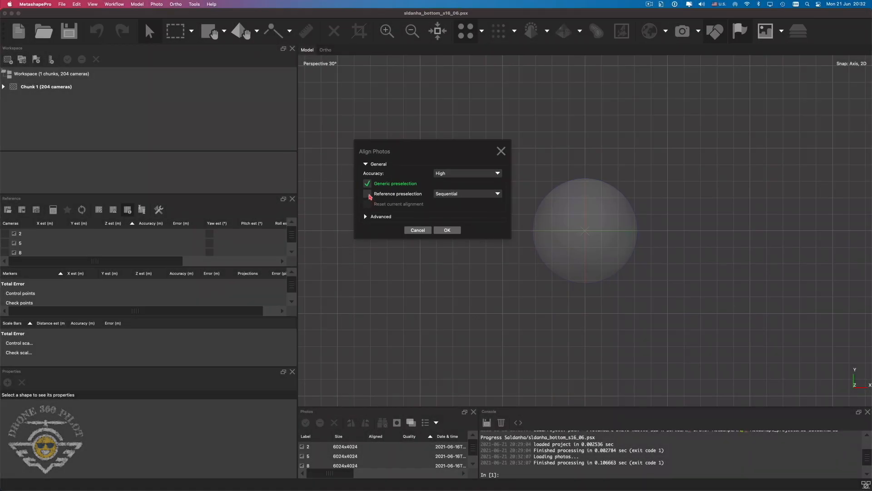
pyautogui.click(367, 194)
pyautogui.click(366, 216)
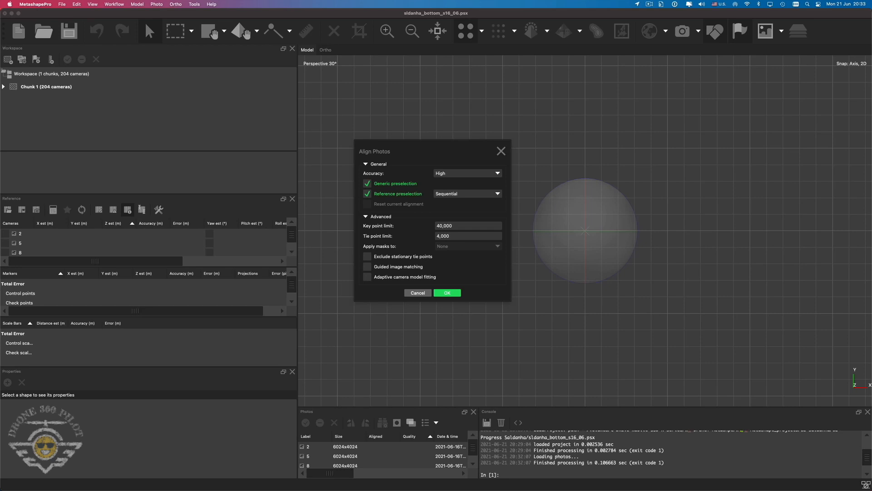
pyautogui.press('Return')
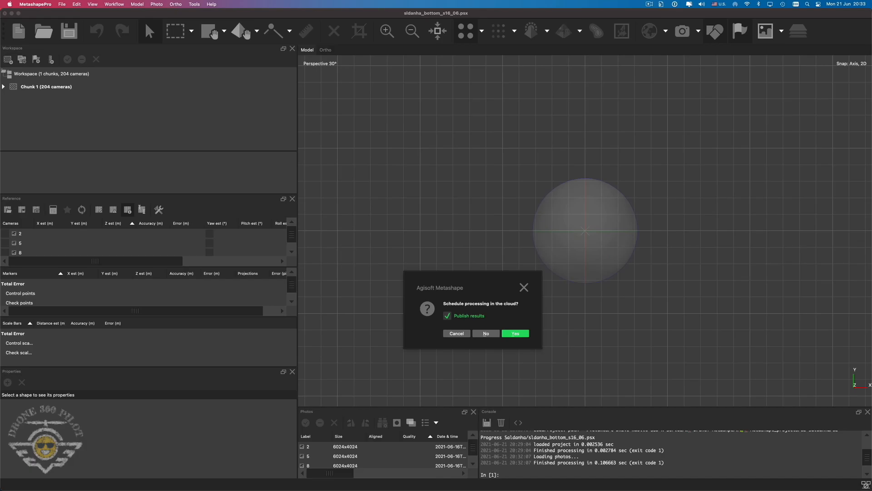
pyautogui.click(522, 336)
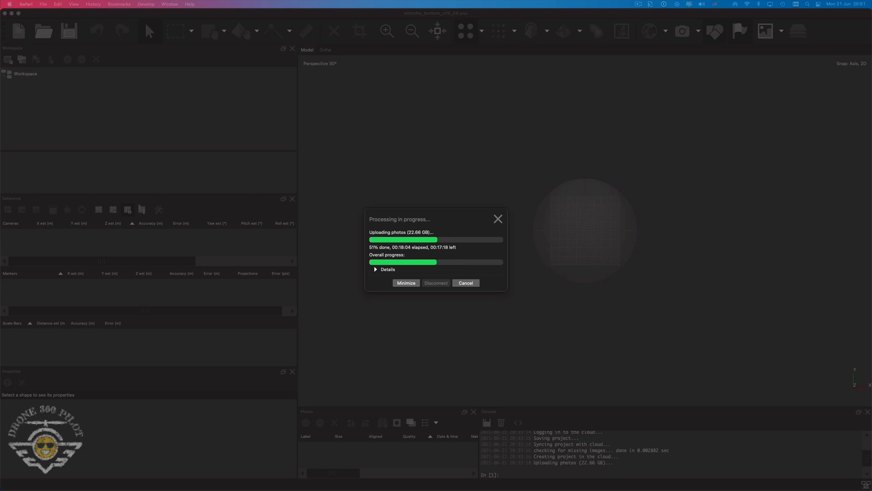
# Show the photo upload's details and display the Agisoft Cloud projects as a grid
pyautogui.click(375, 269)
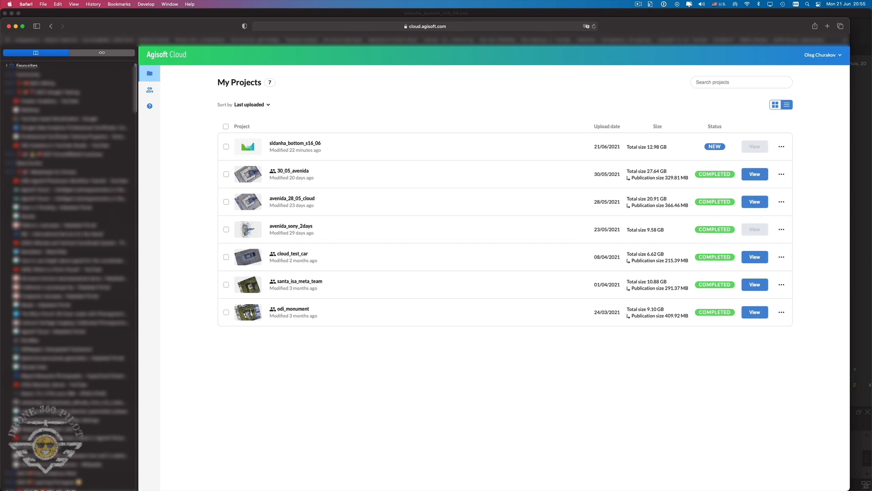
pyautogui.click(775, 104)
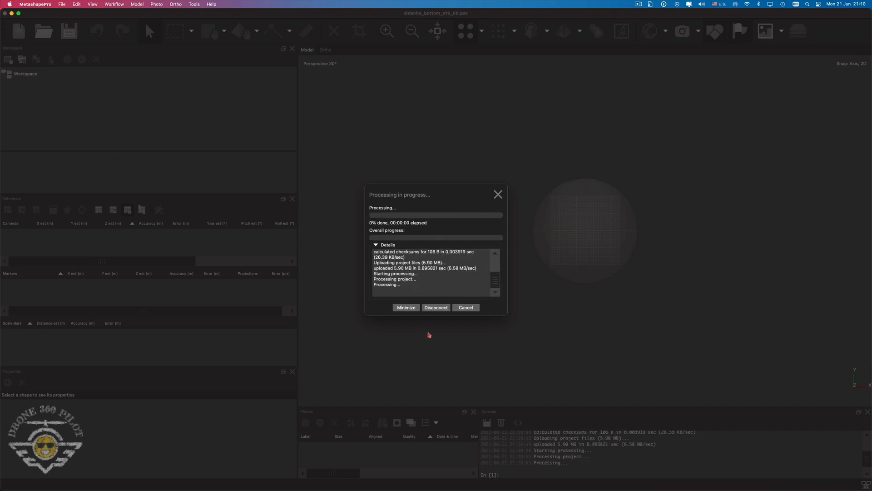
# Disconnect from the cloud processing and reopen the sldanha_bottom_s16_06.psx project, showing the details of its file download
pyautogui.click(440, 309)
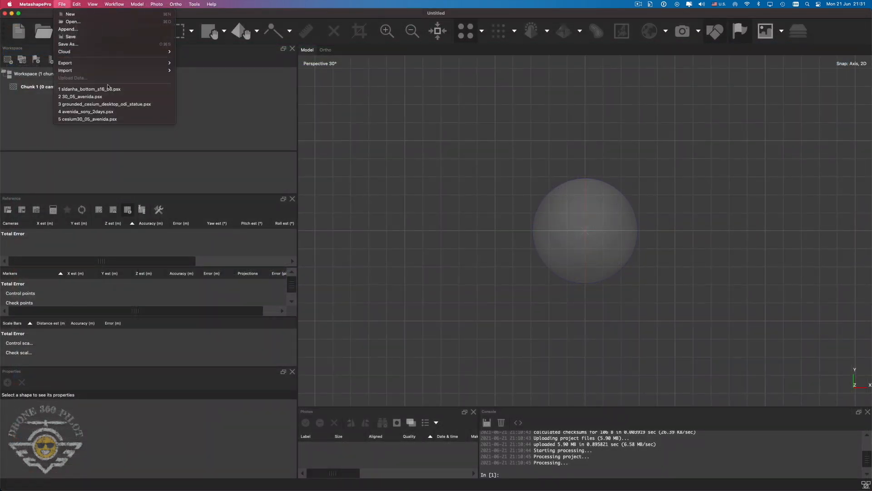
pyautogui.click(91, 88)
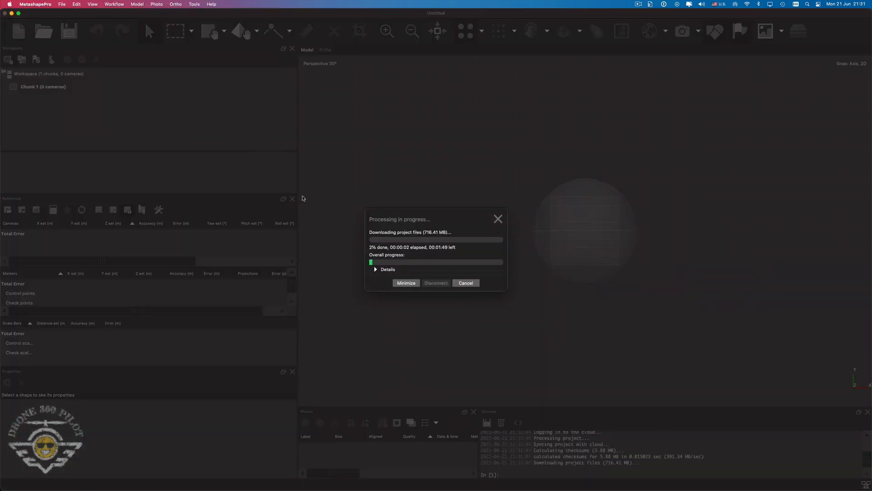
pyautogui.click(376, 270)
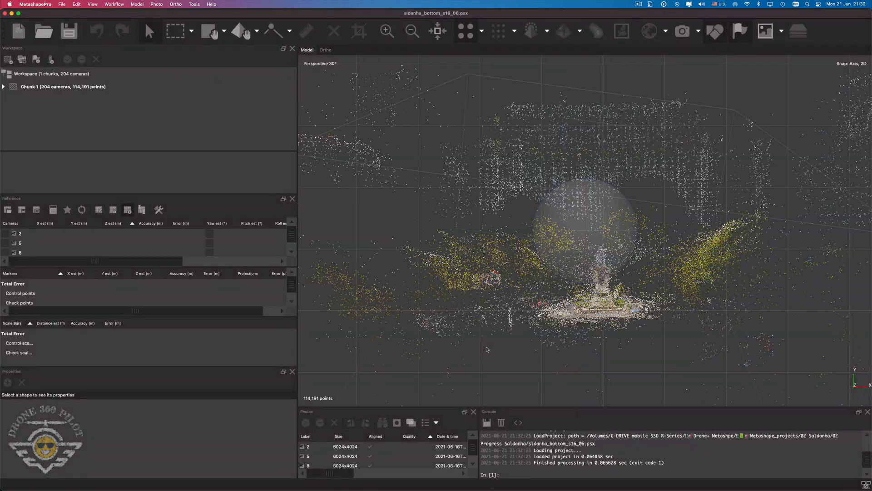
# Examine the aligned tie point cloud around the monument from near and far and from different angles
pyautogui.scroll(-10, 486, 350)
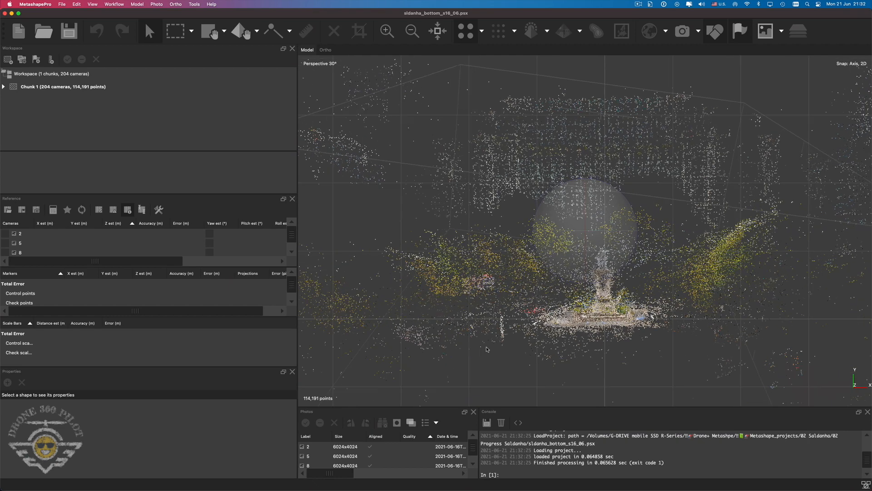
pyautogui.scroll(-3, 486, 349)
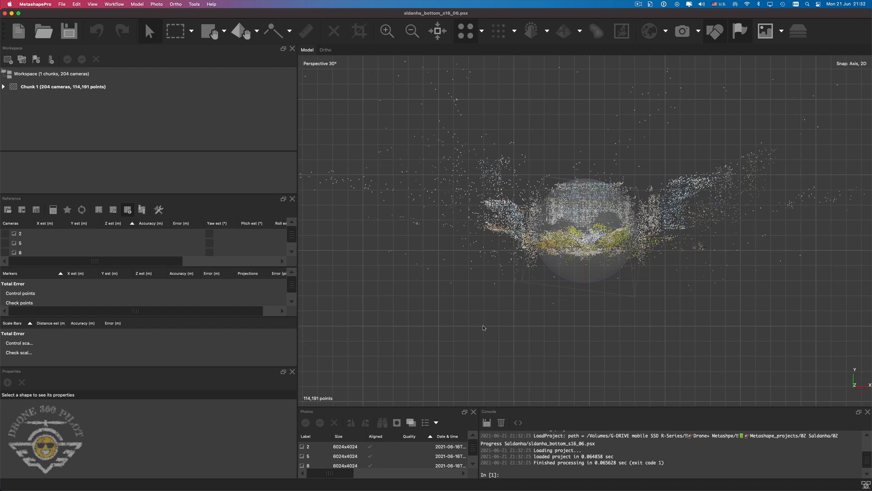
pyautogui.click(437, 33)
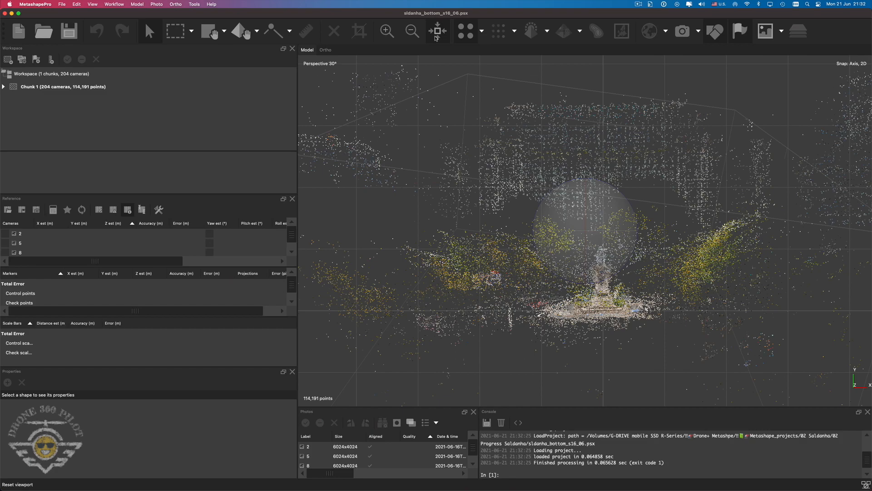
pyautogui.scroll(4, 550, 252)
pyautogui.scroll(-4, 550, 251)
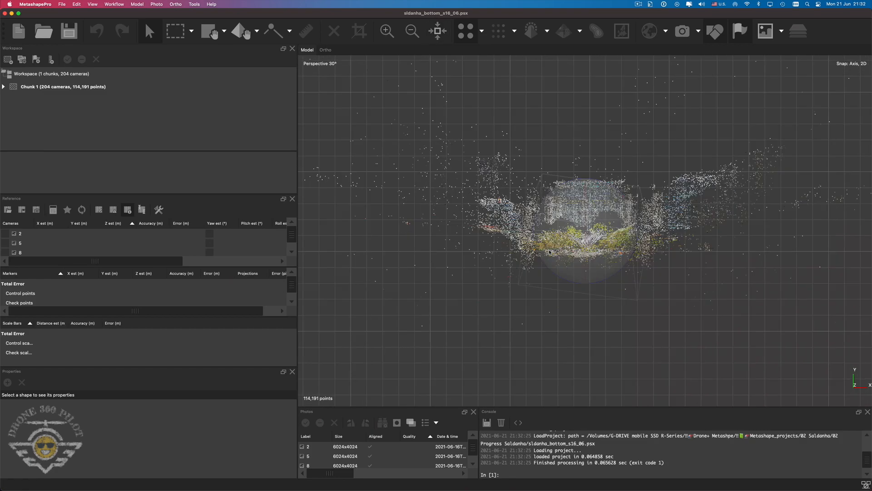
pyautogui.moveTo(553, 250); pyautogui.dragTo(532, 261, button='middle')
pyautogui.moveTo(532, 261); pyautogui.dragTo(539, 250)
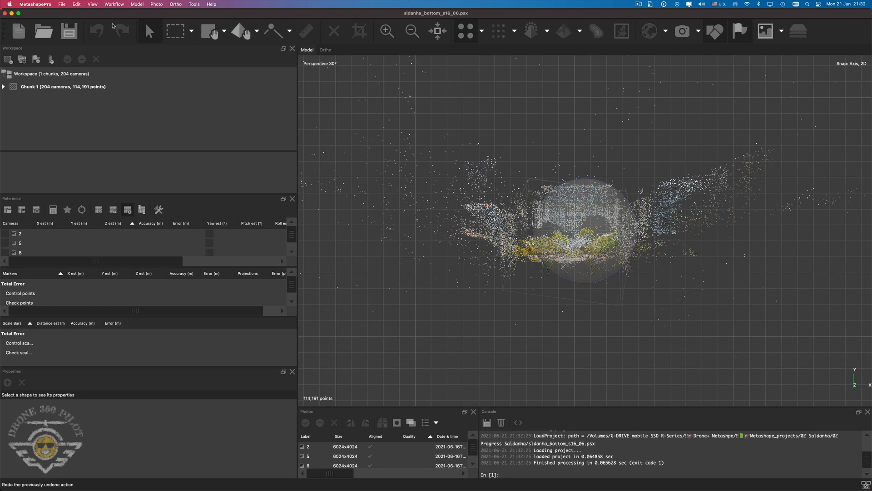
# Open the list of cloud projects available for download
pyautogui.click(63, 5)
pyautogui.moveTo(136, 52)
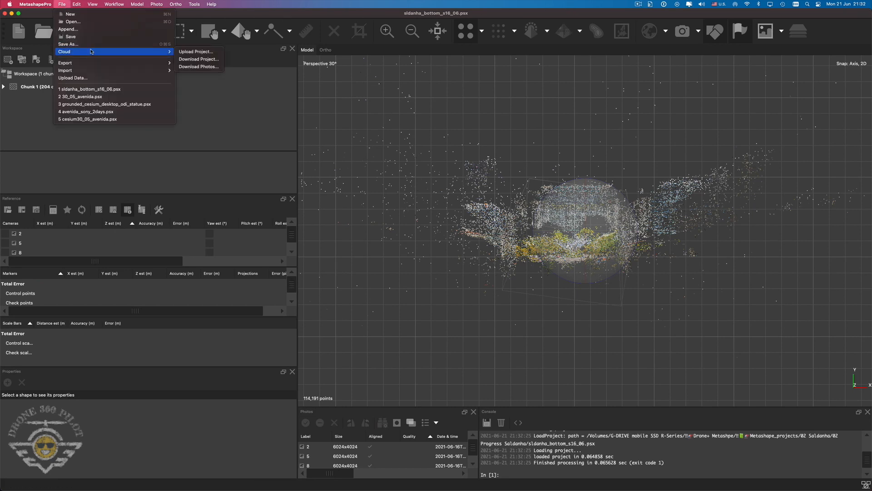
pyautogui.click(208, 61)
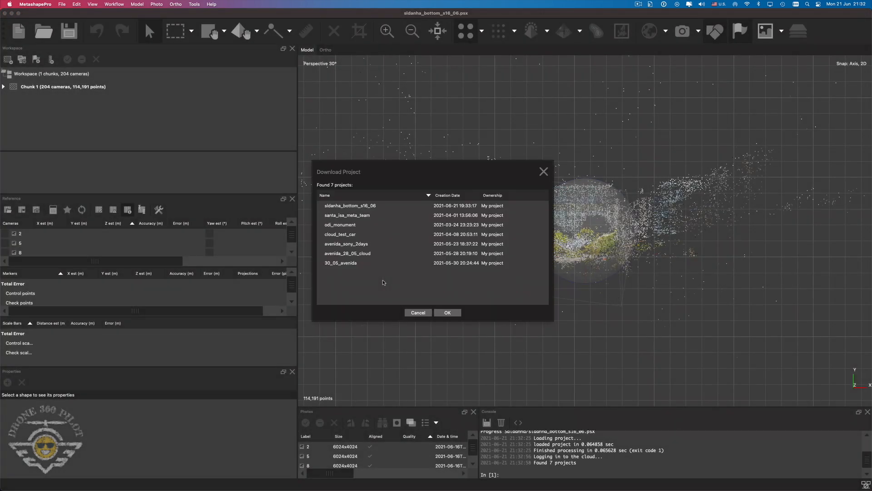